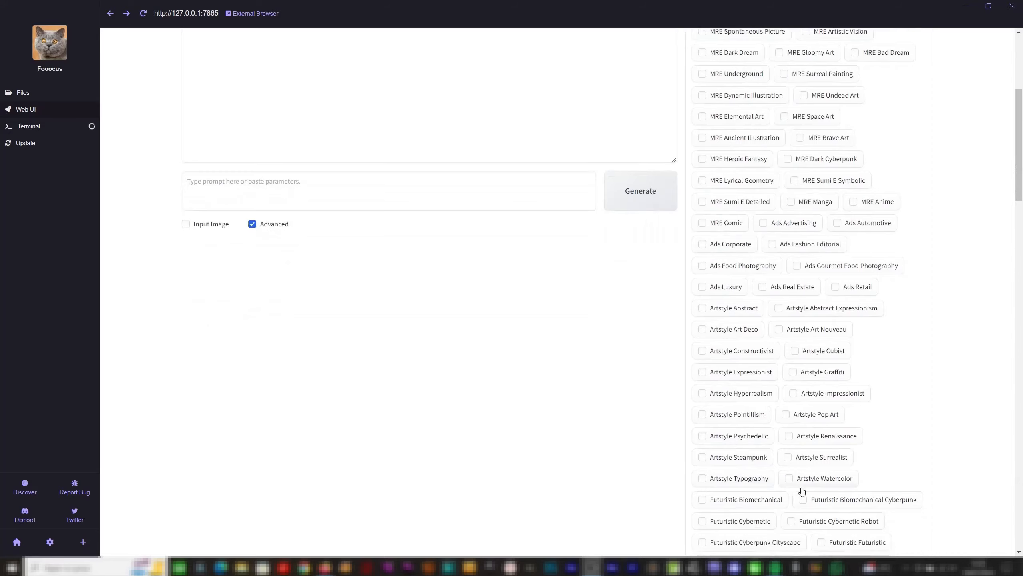
Browse the full list of available image styles down to the end and return to its start.
scroll(873, 481, "down", 8)
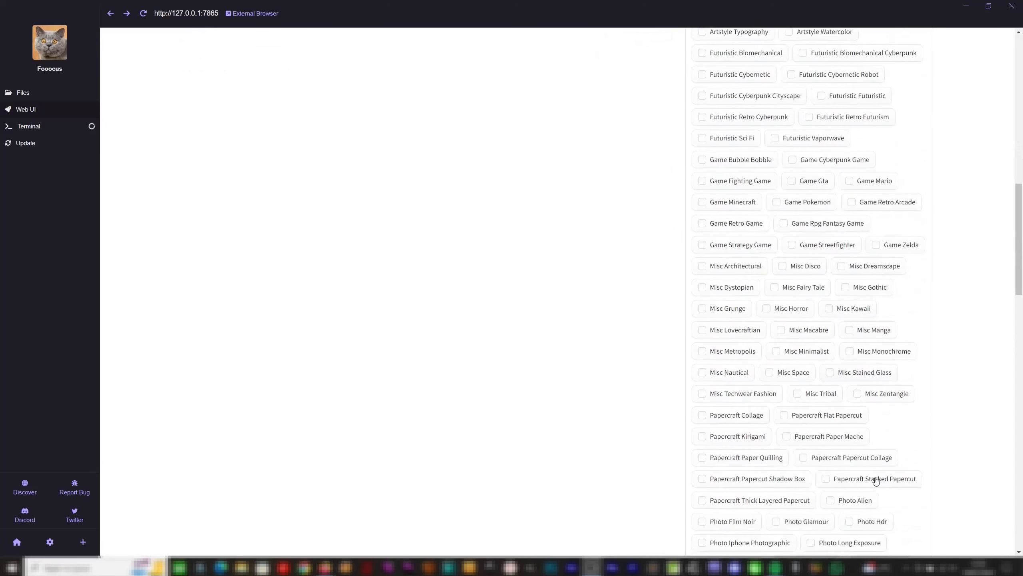
scroll(847, 472, "down", 4)
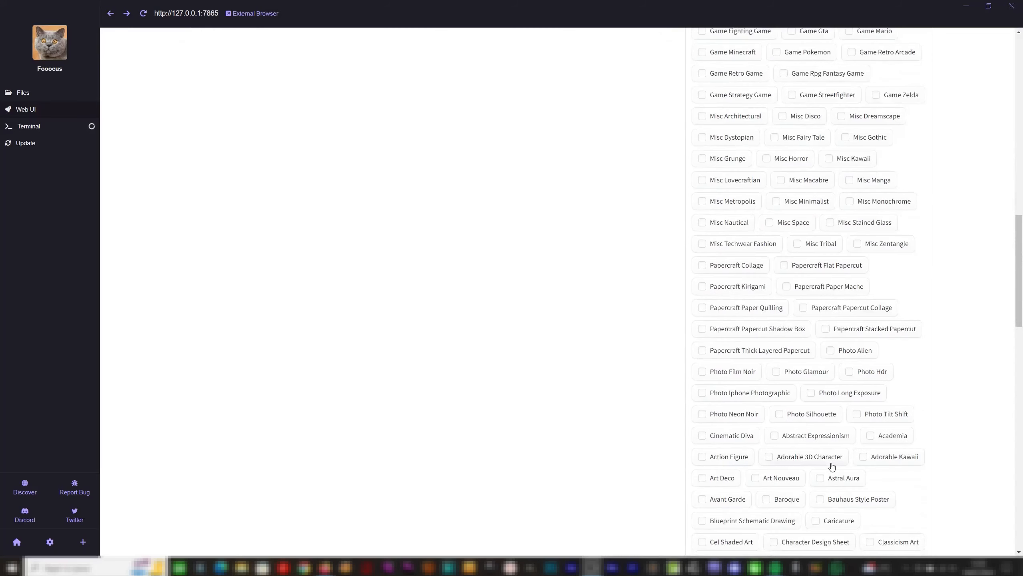
scroll(832, 466, "down", 3)
scroll(832, 468, "down", 3)
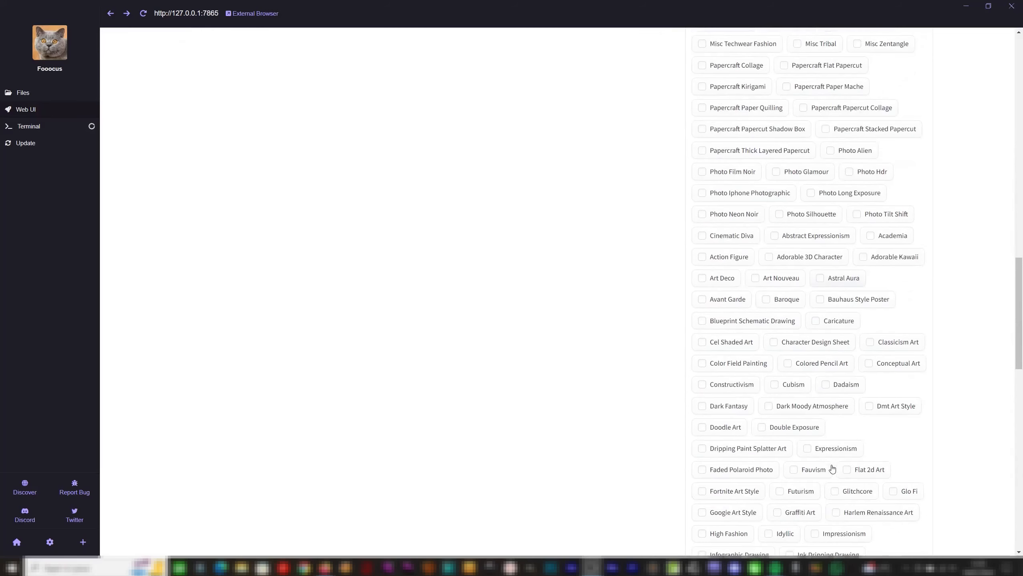
scroll(832, 468, "down", 10)
scroll(833, 468, "down", 12)
scroll(832, 468, "up", 20)
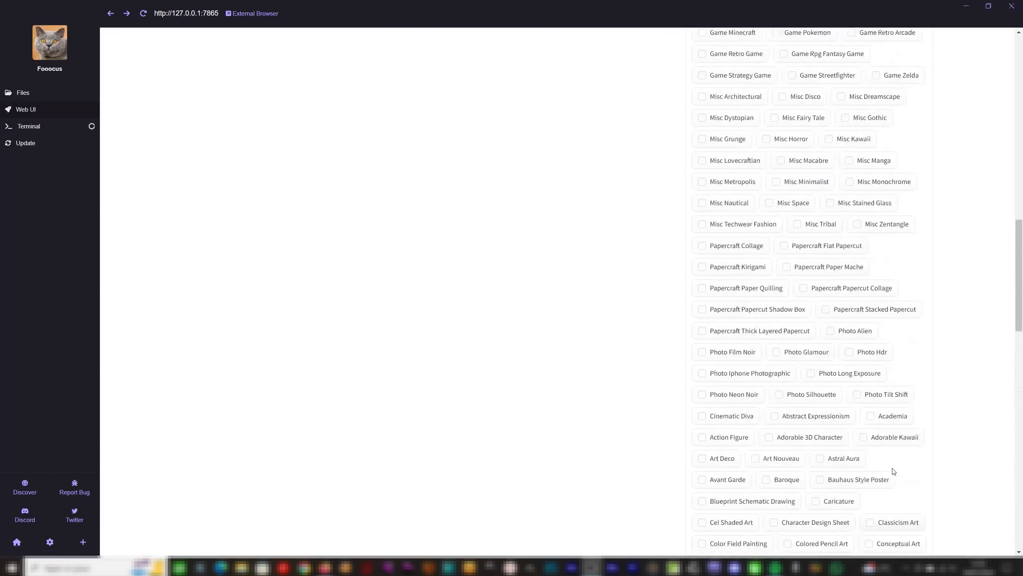
scroll(894, 471, "up", 20)
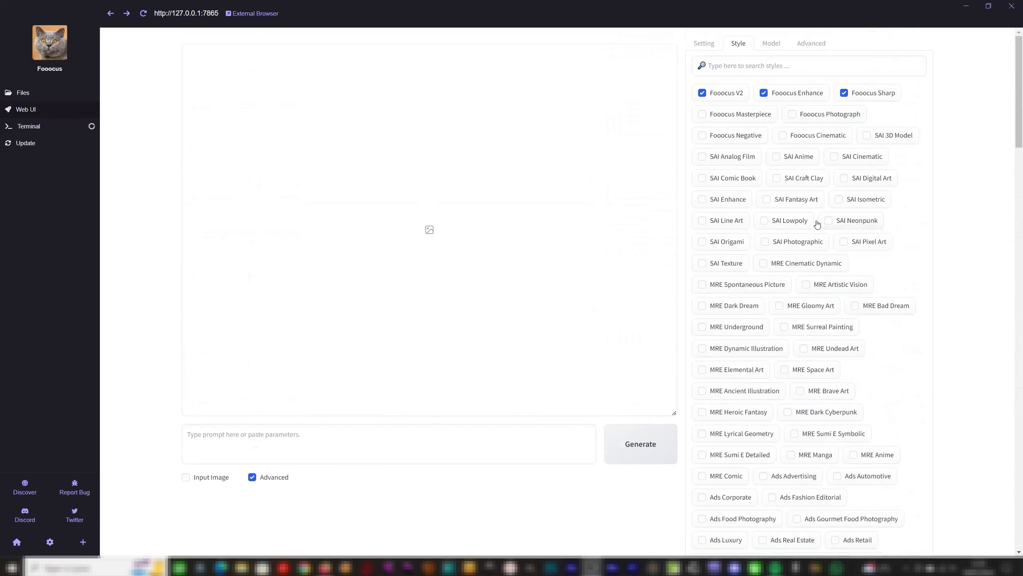
Review the base model and LoRA options and the guidance and sharpness parameters, ending on the general generation settings.
left_click(769, 45)
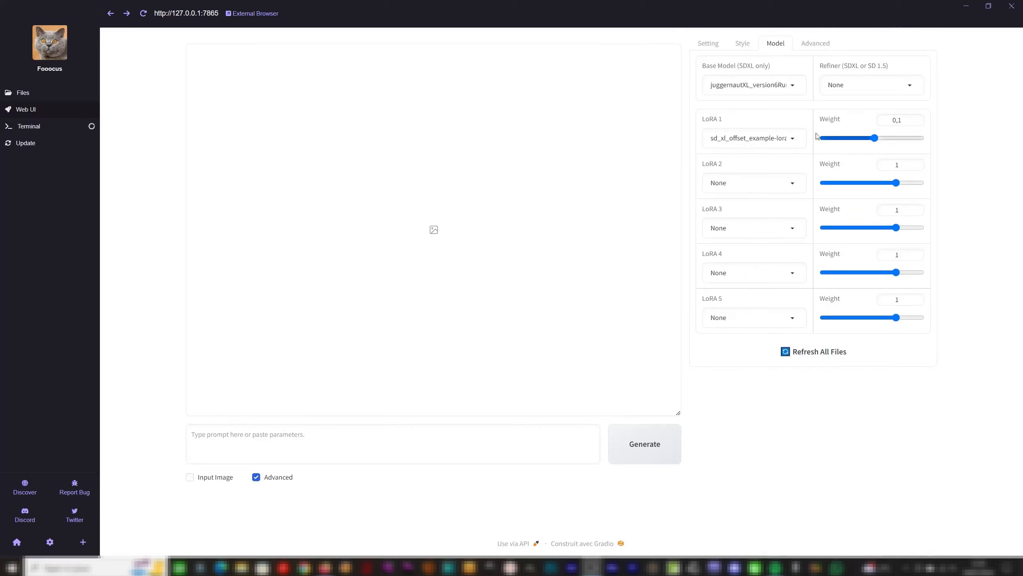
left_click(825, 47)
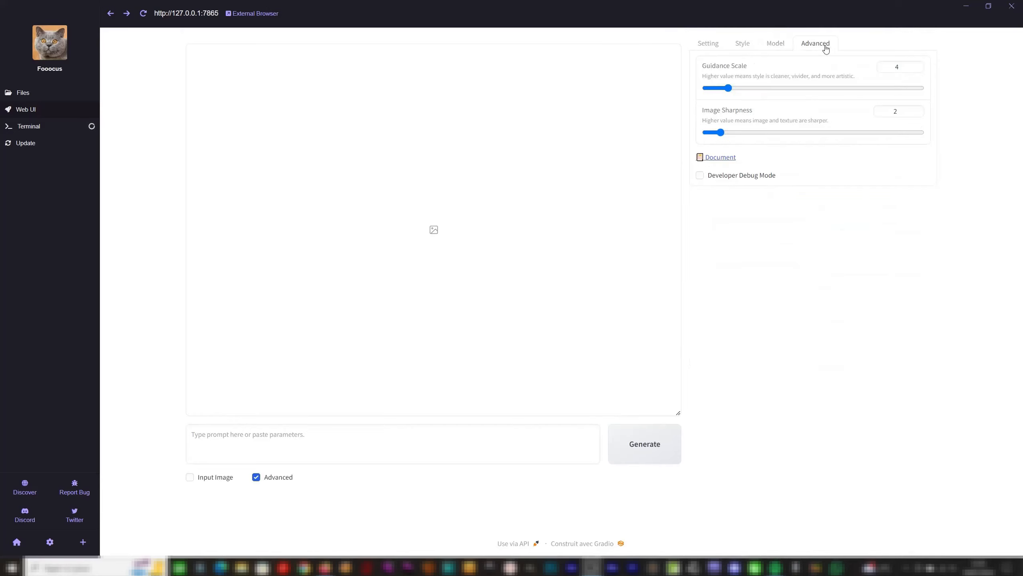
left_click(710, 45)
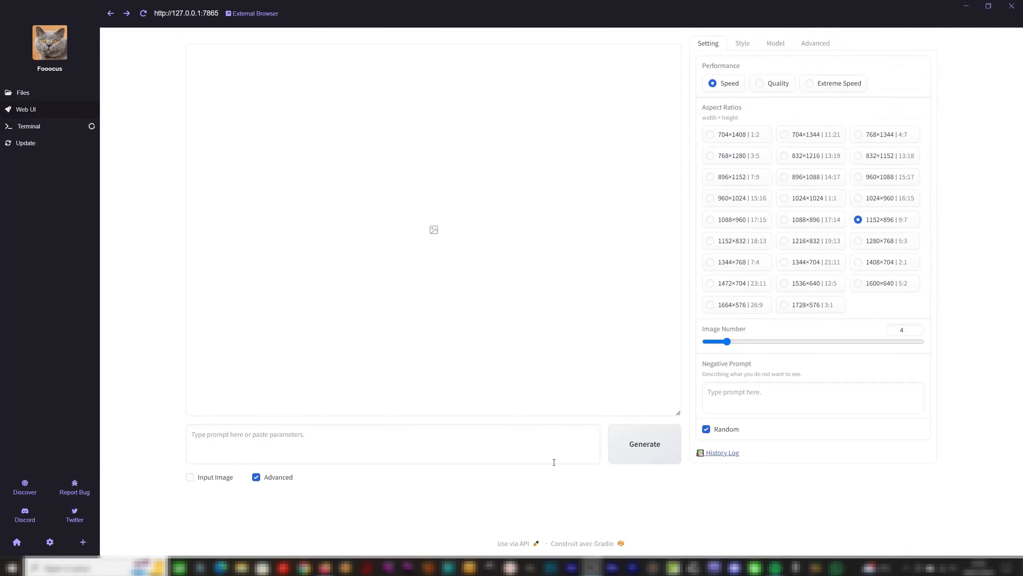
Enable the use of an input image for generation.
left_click(191, 478)
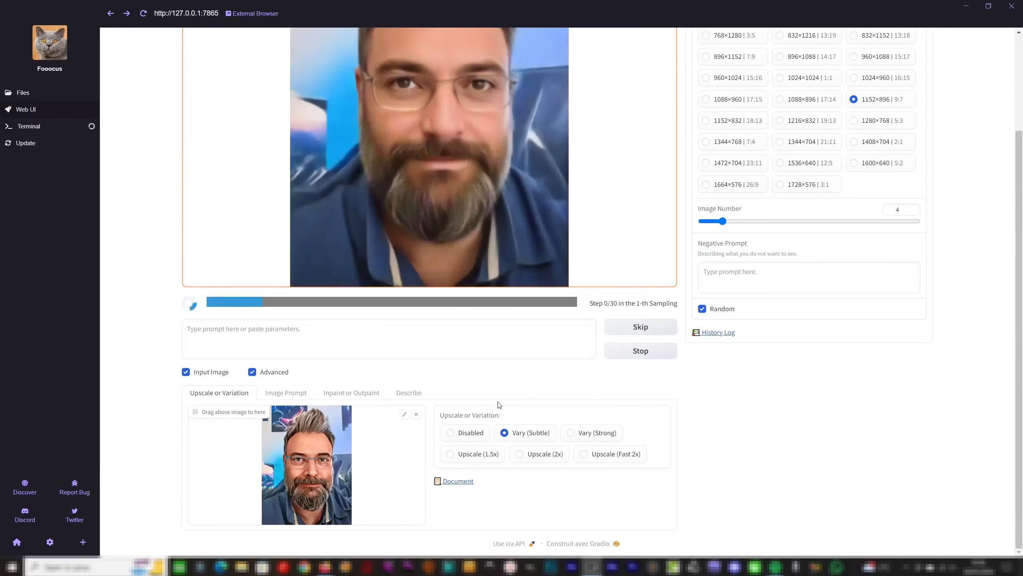
Compare the generated portrait variations at full size and close the enlarged view.
scroll(500, 404, "up", 2)
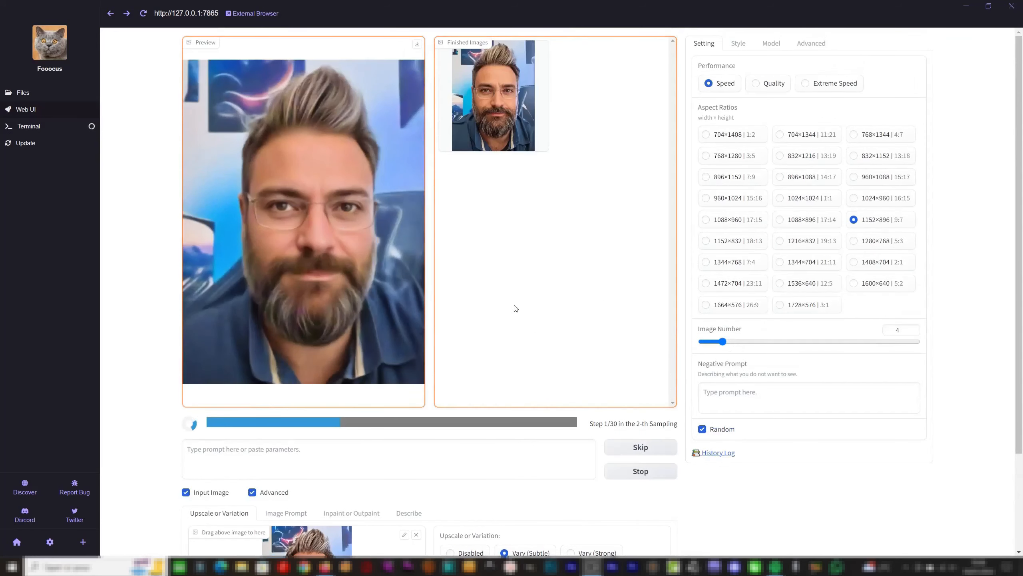
left_click(496, 100)
left_click(576, 281)
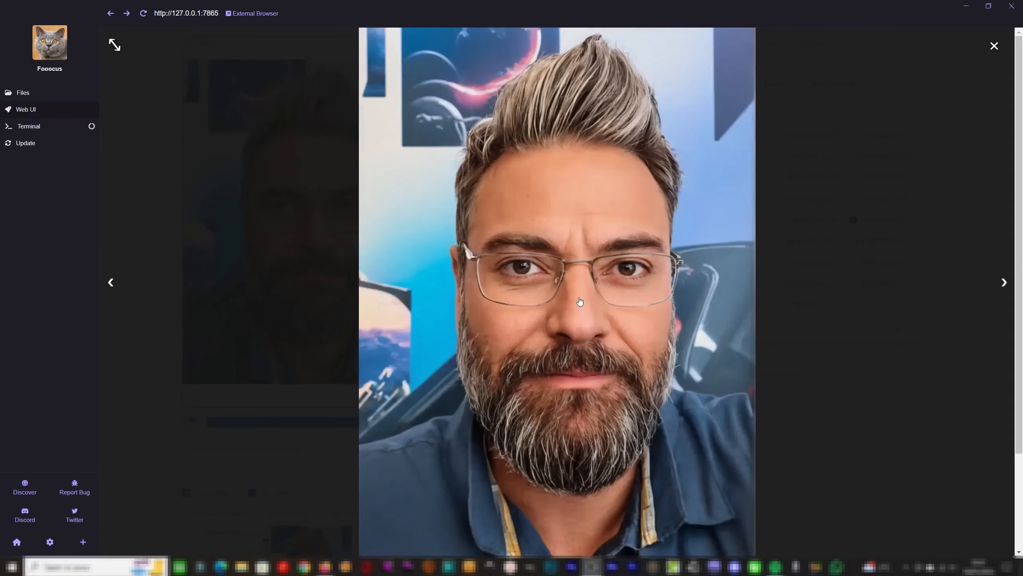
left_click(110, 283)
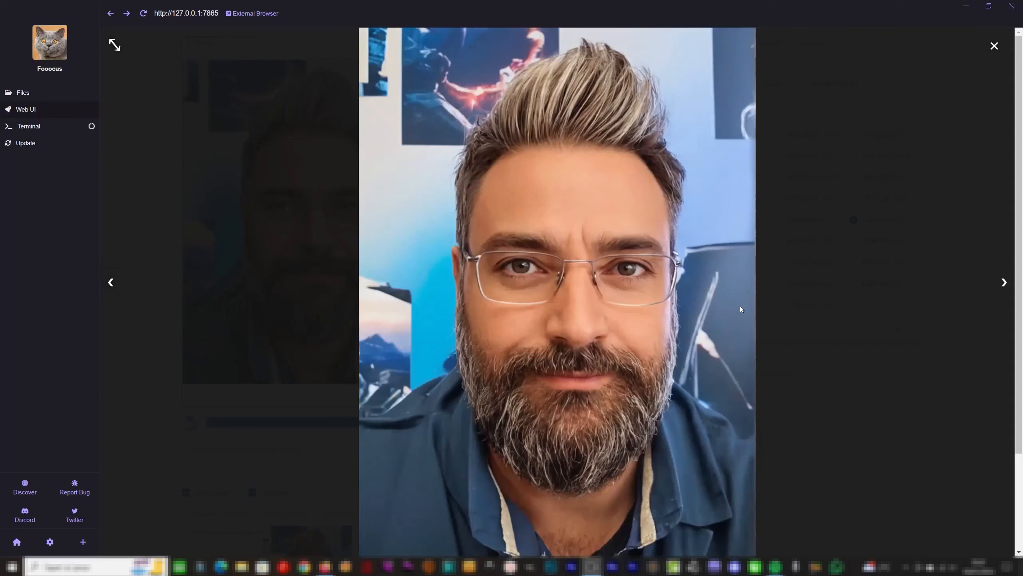
left_click(1004, 282)
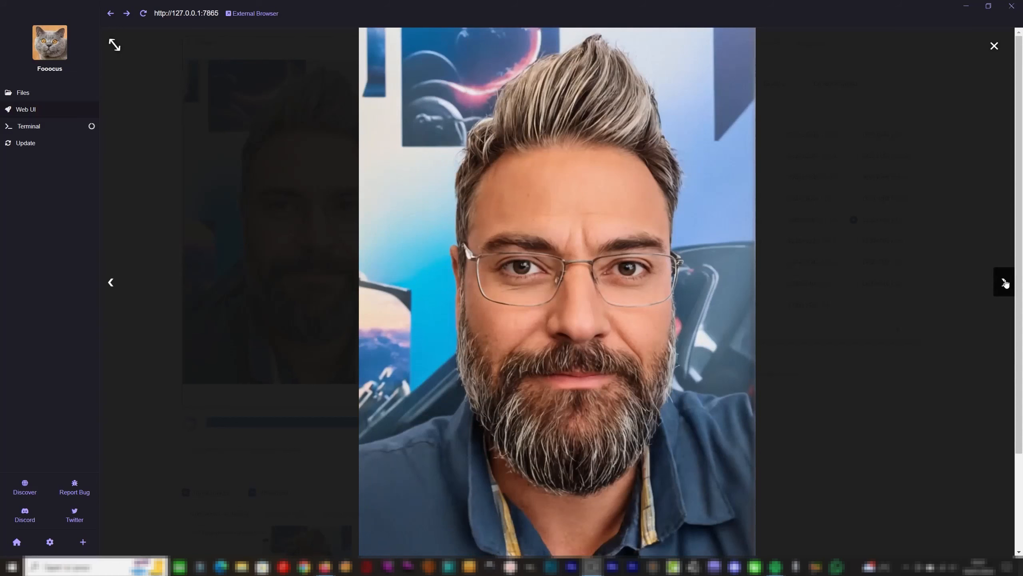
left_click(993, 46)
Generate images from the prompt "Great white shark attacking a boat".
type("Great white shark attacking a boat")
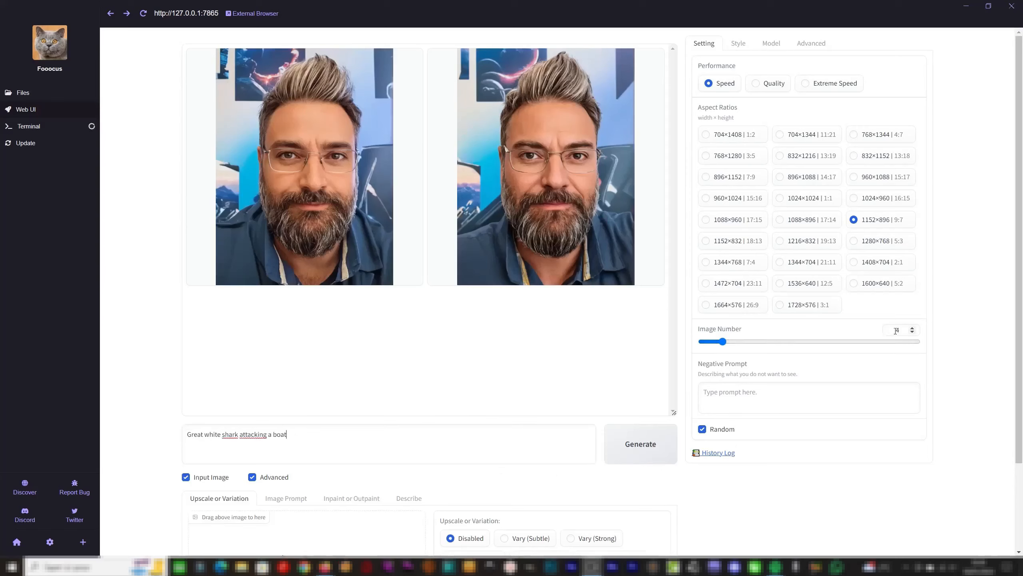
left_click(633, 446)
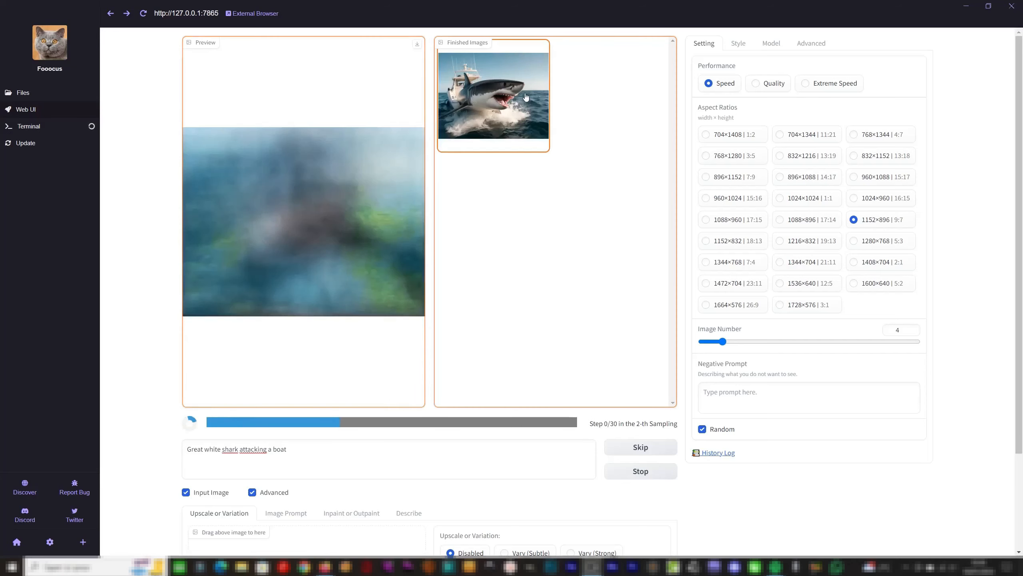
View the first two generated shark images at full size.
left_click(526, 97)
left_click(547, 258)
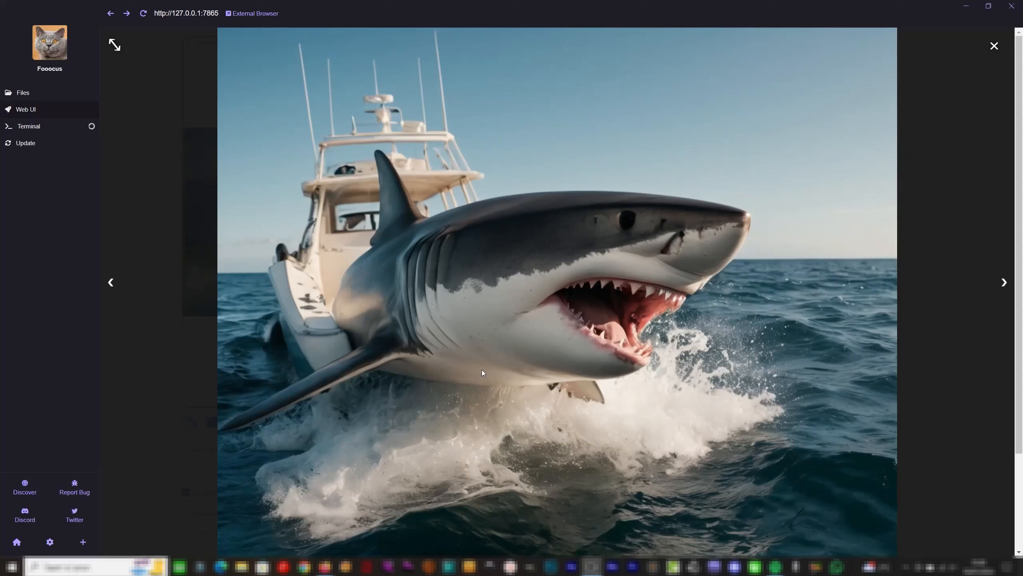
left_click(658, 343)
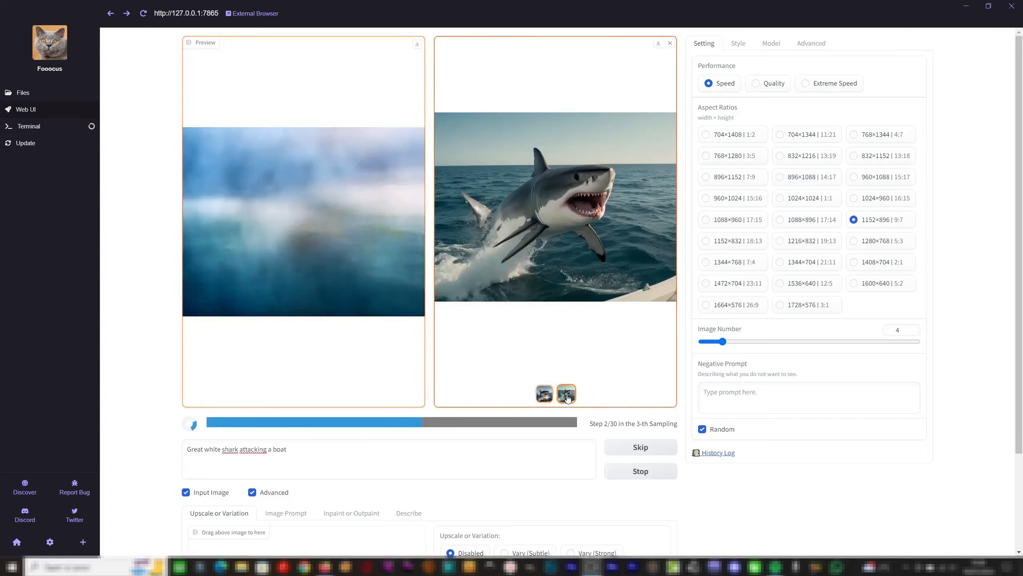
left_click(568, 233)
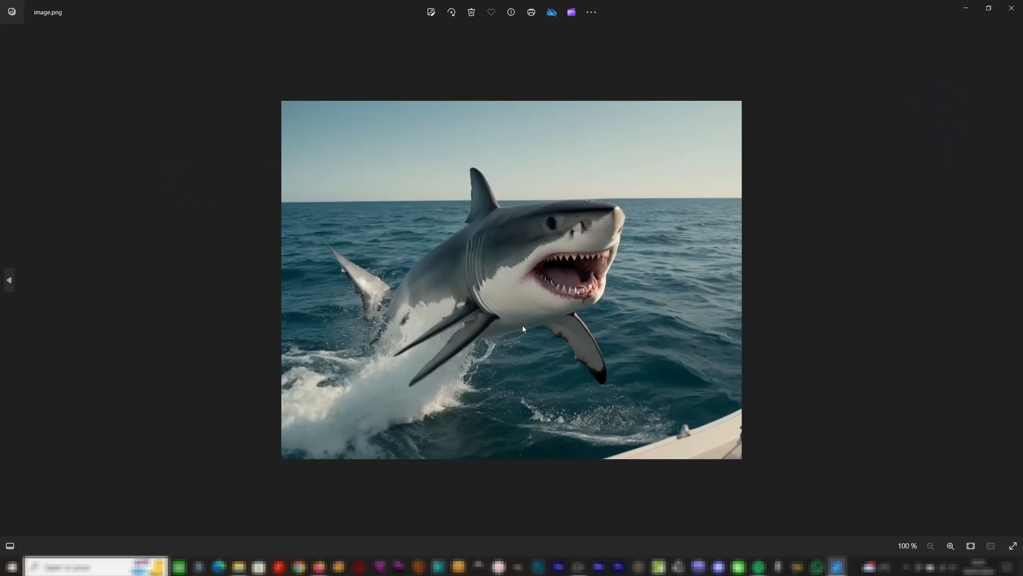
Zoom in on image.png in the photo viewer to inspect the shark's mouth and teeth, and close the viewer.
scroll(568, 290, "up", 5)
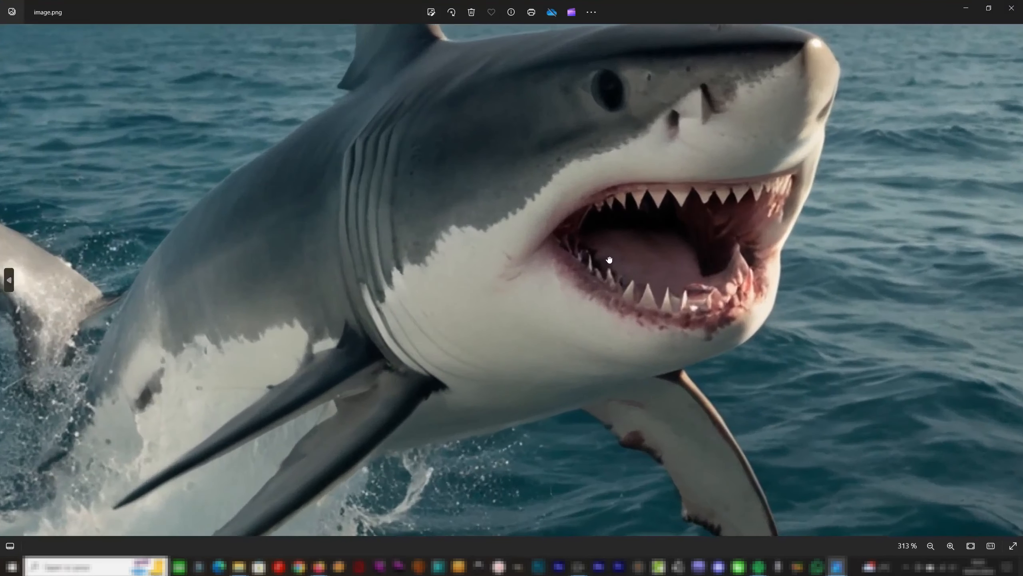
scroll(489, 366, "up", 2)
left_click_drag(488, 367, 441, 365)
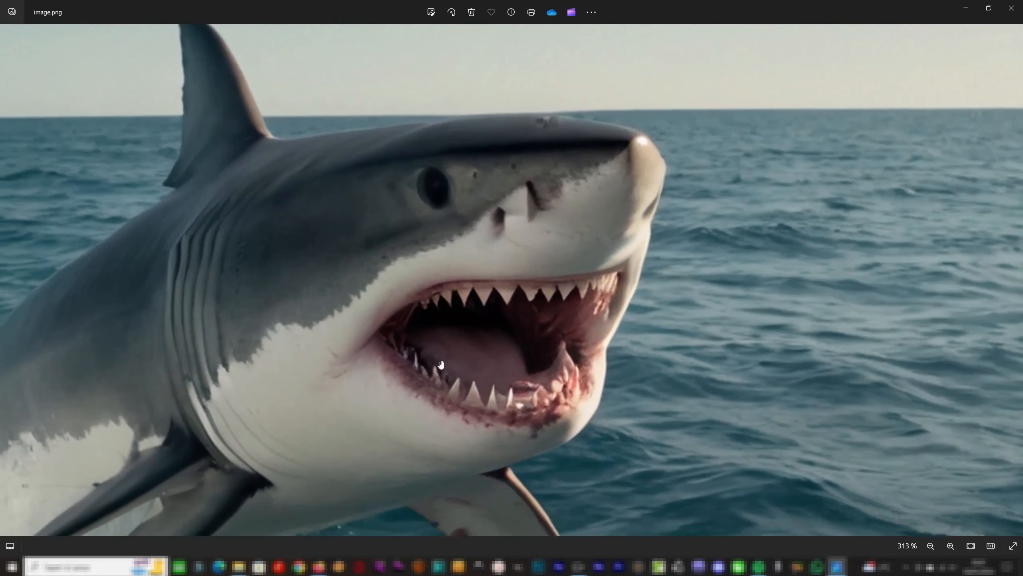
scroll(442, 365, "down", 5)
left_click(1011, 8)
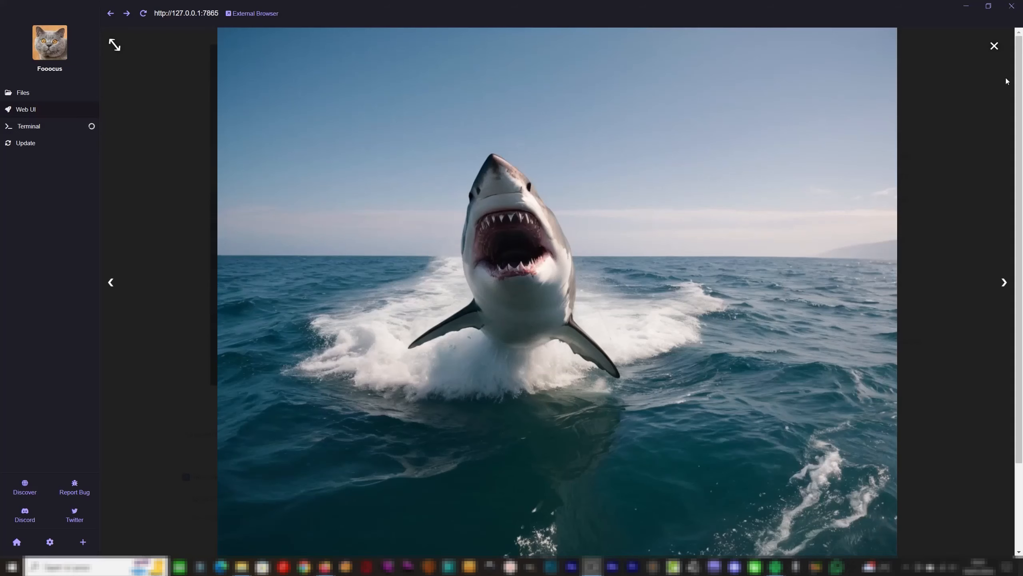
Close the enlarged shark picture and view the fourth generated shark image.
left_click(994, 46)
left_click(460, 401)
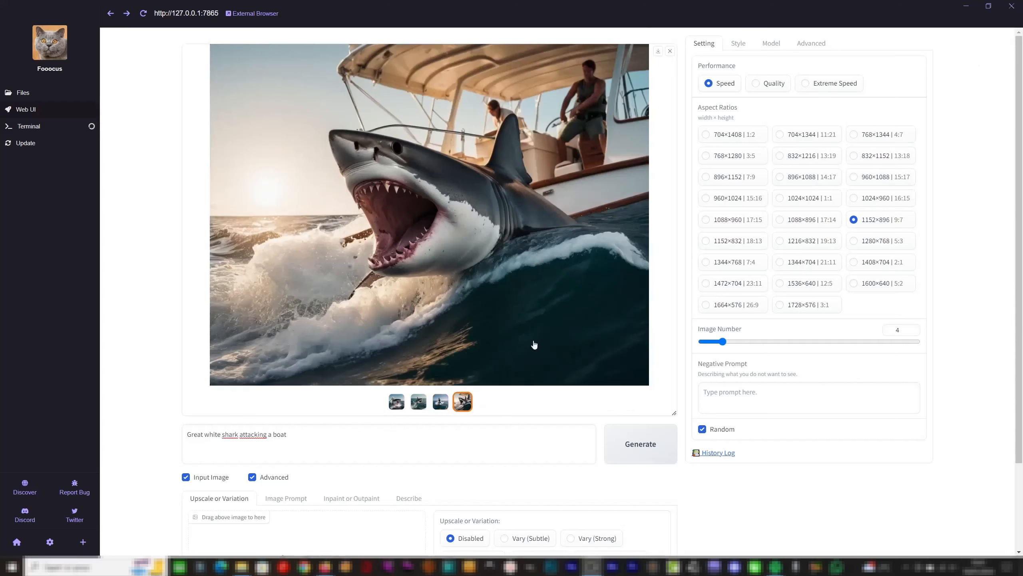
left_click(521, 220)
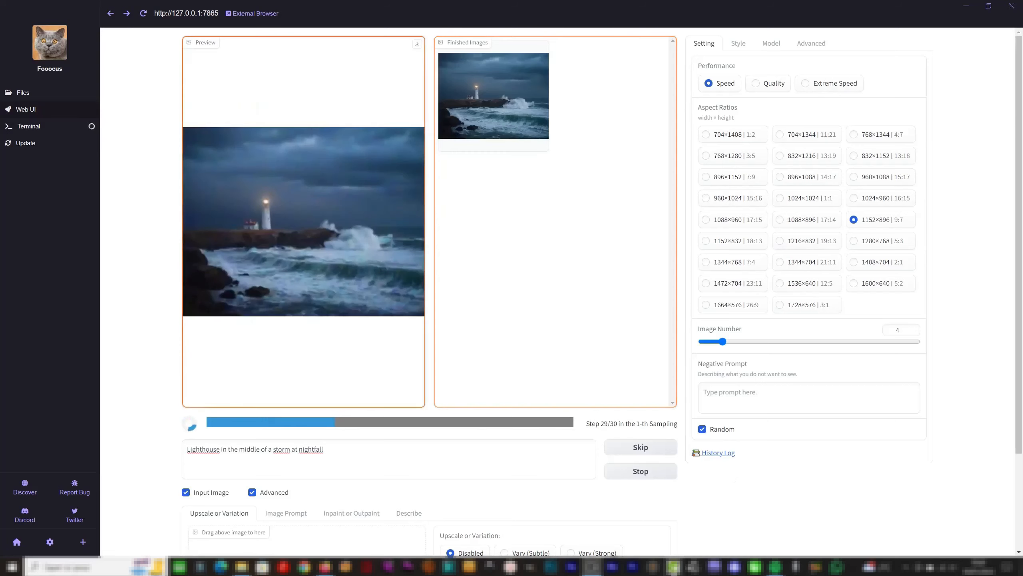
Examine the generated stormy lighthouse images one by one at full size and close the enlarged view.
left_click(510, 110)
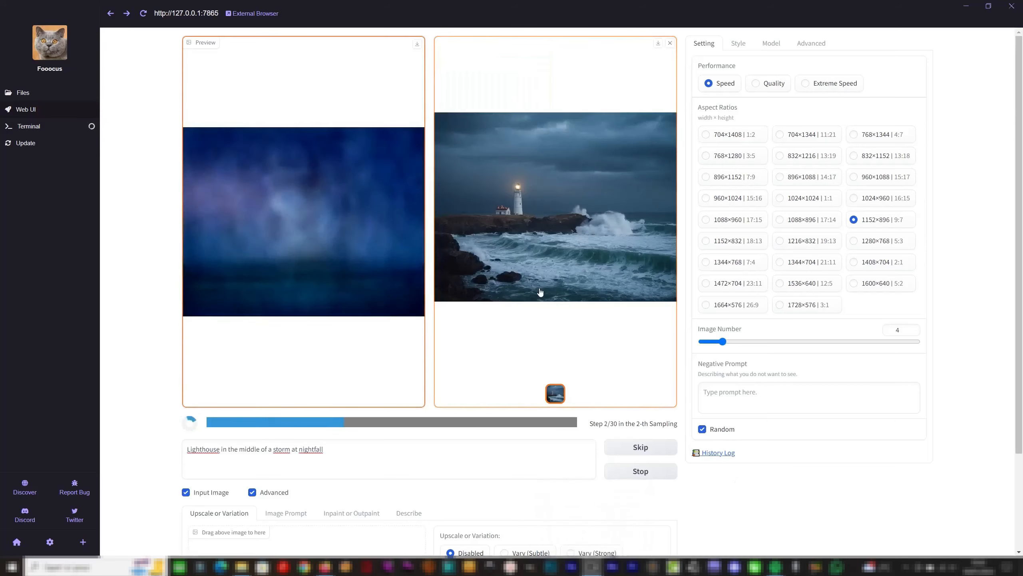
left_click(556, 238)
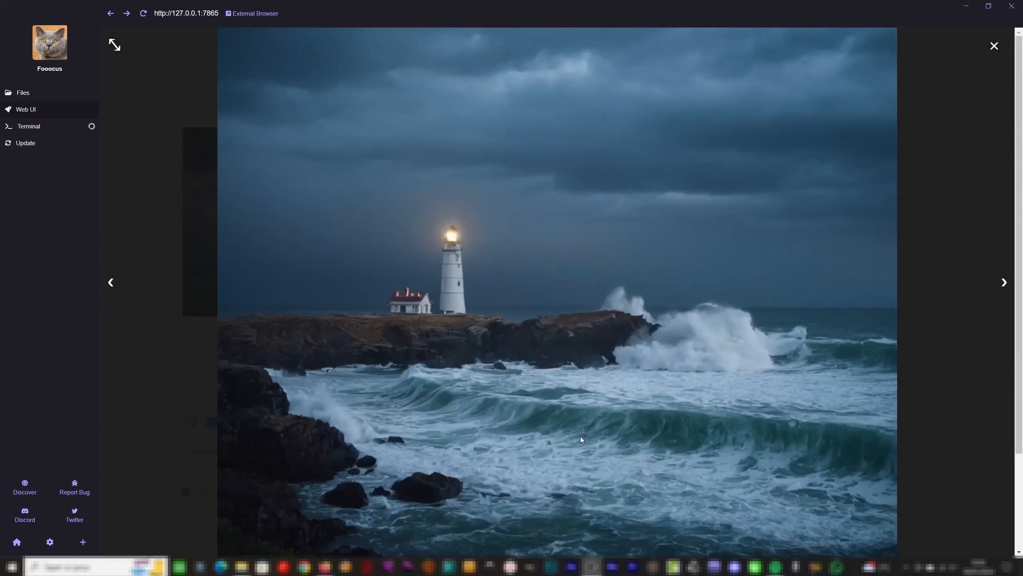
left_click(680, 303)
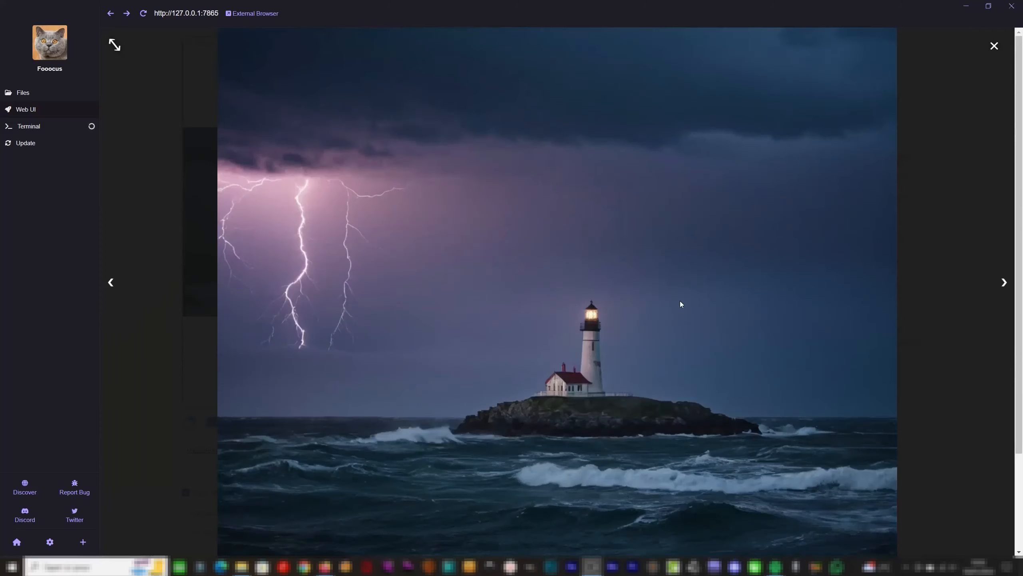
left_click(995, 46)
left_click(638, 241)
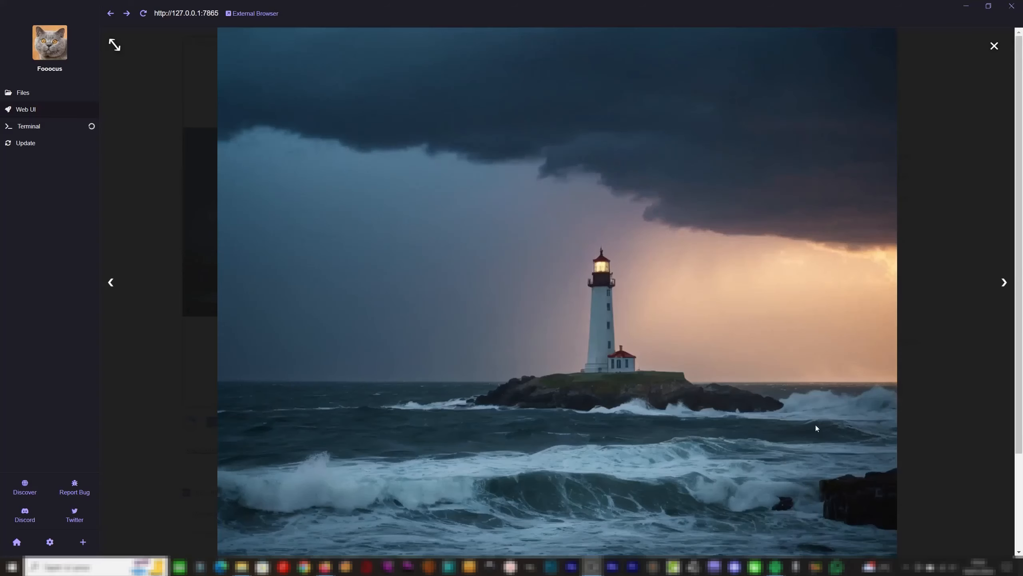
left_click(994, 46)
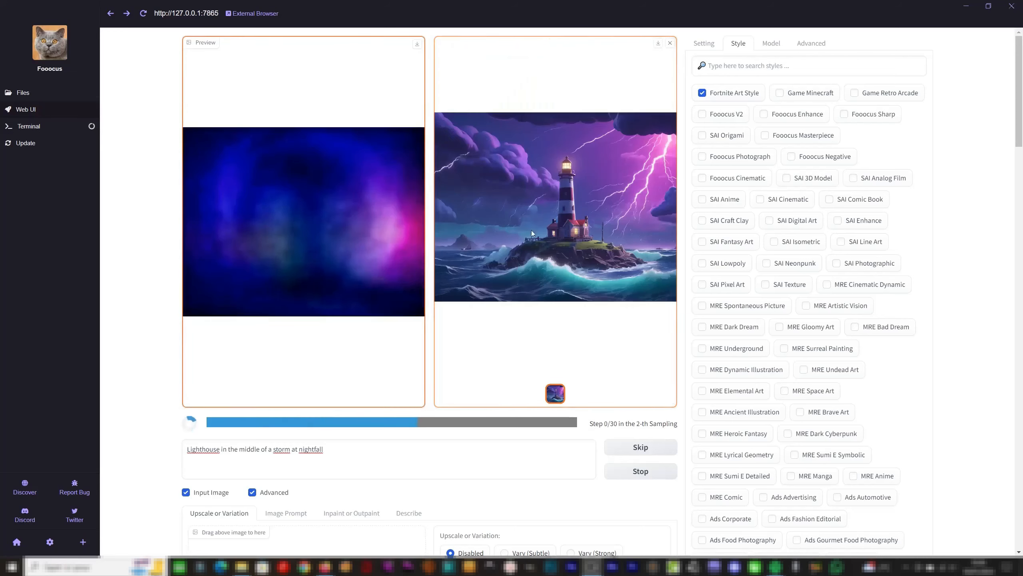
View the lighthouse image in Fortnite art style at full size, close it and look through the style list.
left_click(531, 231)
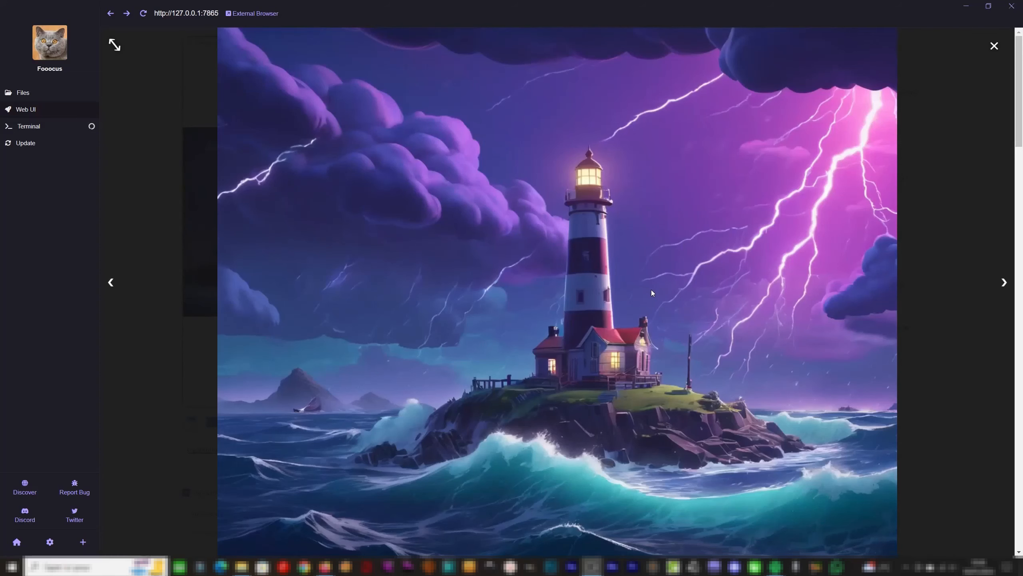
left_click(902, 86)
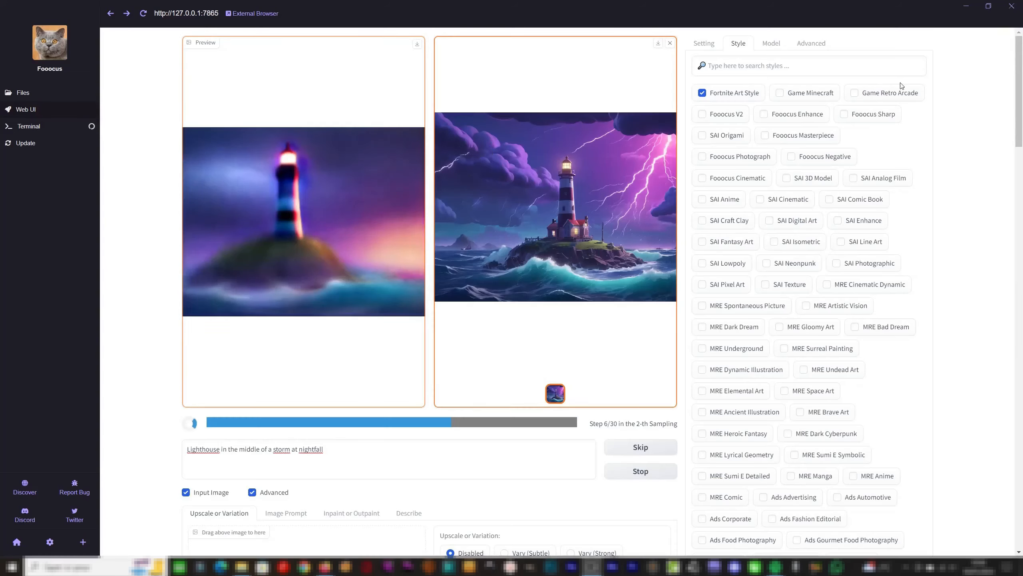
scroll(642, 201, "down", 6)
scroll(642, 201, "up", 6)
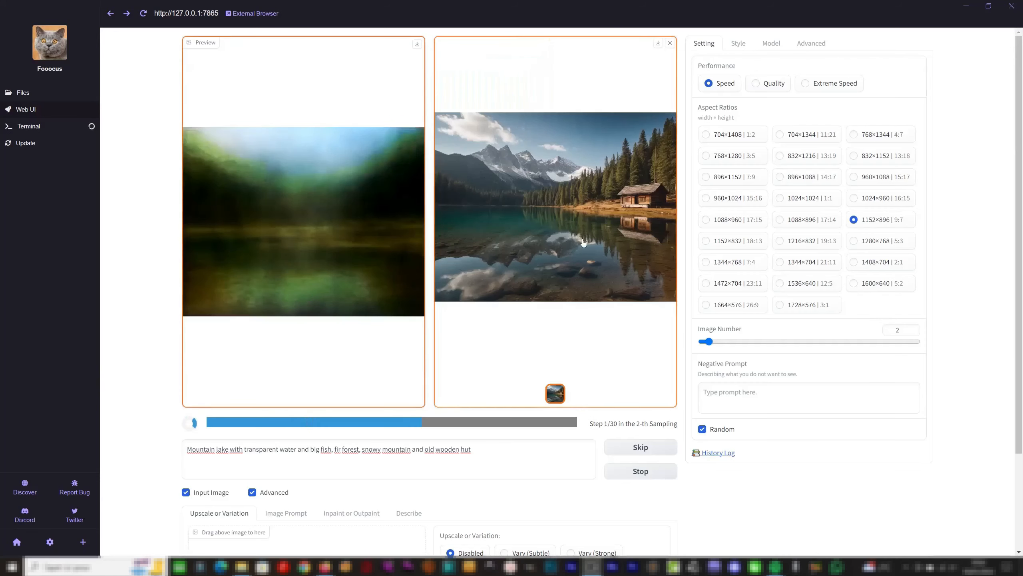
Examine the generated mountain lake image with the wooden hut at full size and close the enlarged view.
left_click(597, 262)
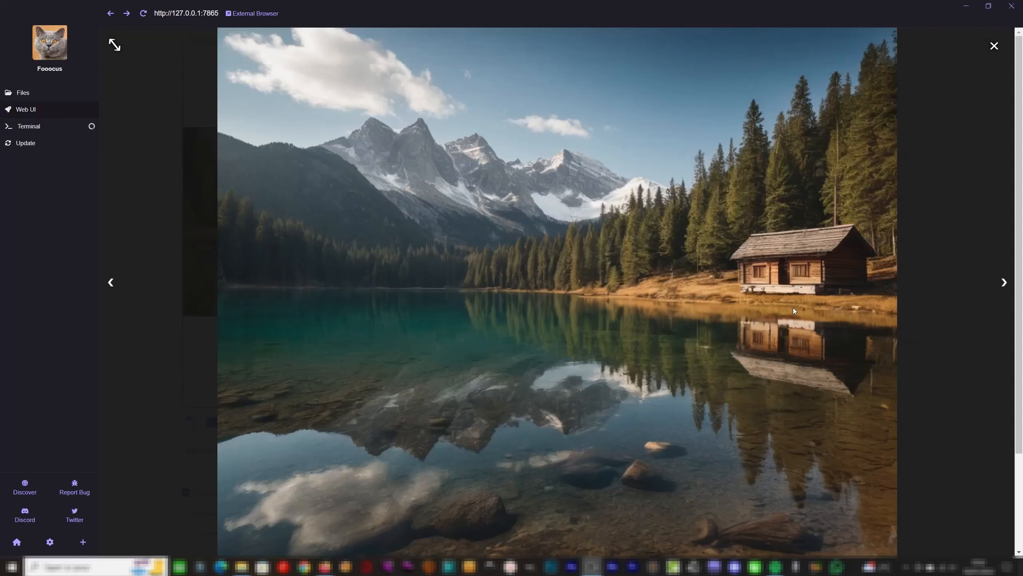
left_click(995, 47)
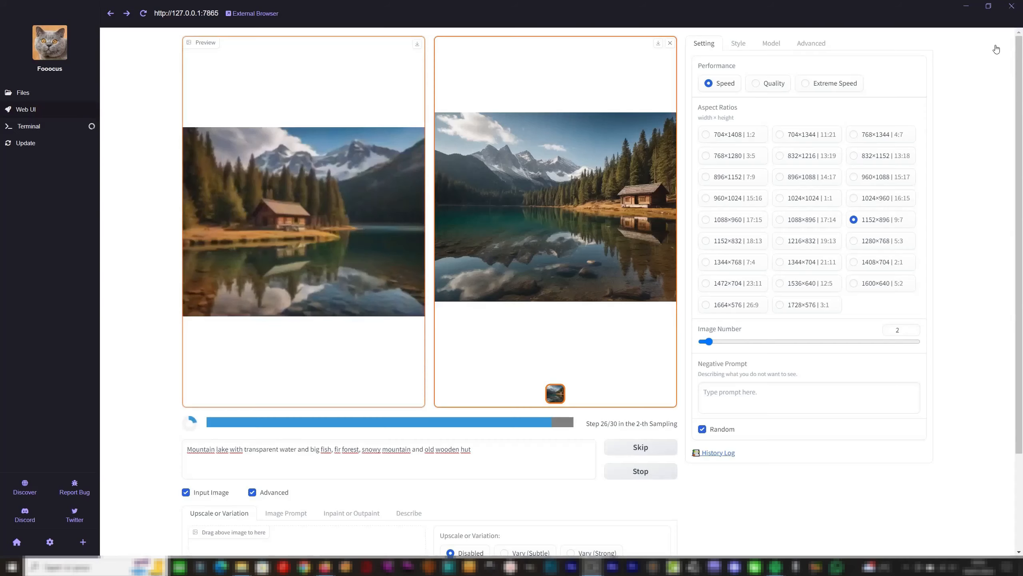
left_click(501, 299)
left_click(502, 297)
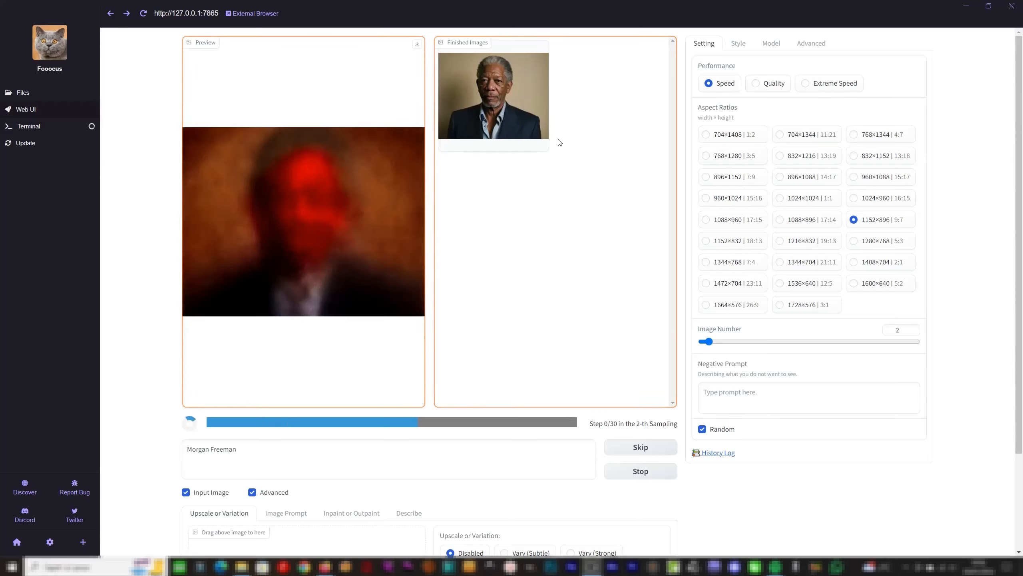
View the first generated Morgan Freeman portrait at full size.
left_click(587, 233)
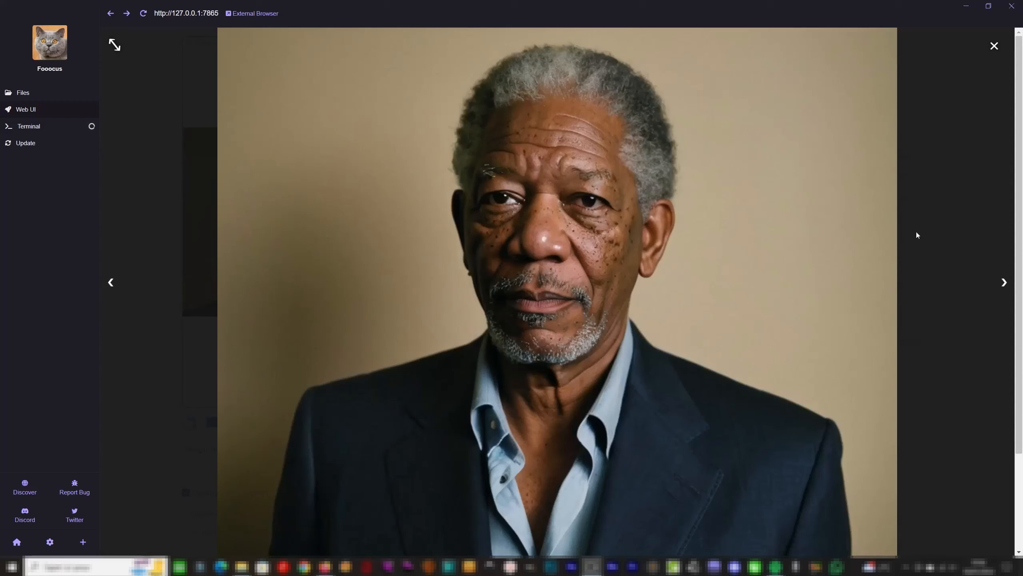
Close the enlarged Morgan Freeman portrait and compare the two generated portraits in the gallery, ending on the first one.
left_click(993, 47)
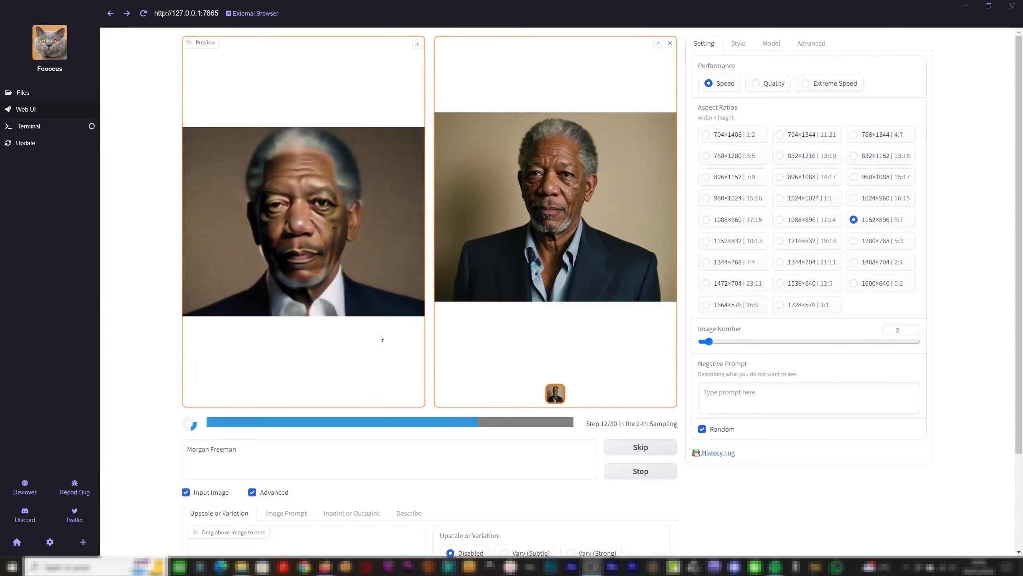
left_click(556, 186)
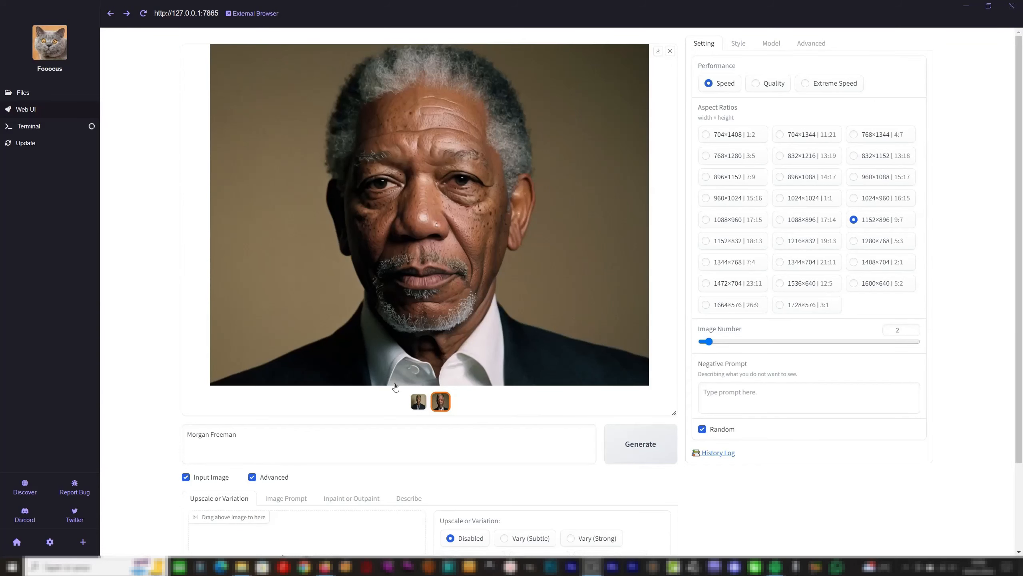
left_click(419, 402)
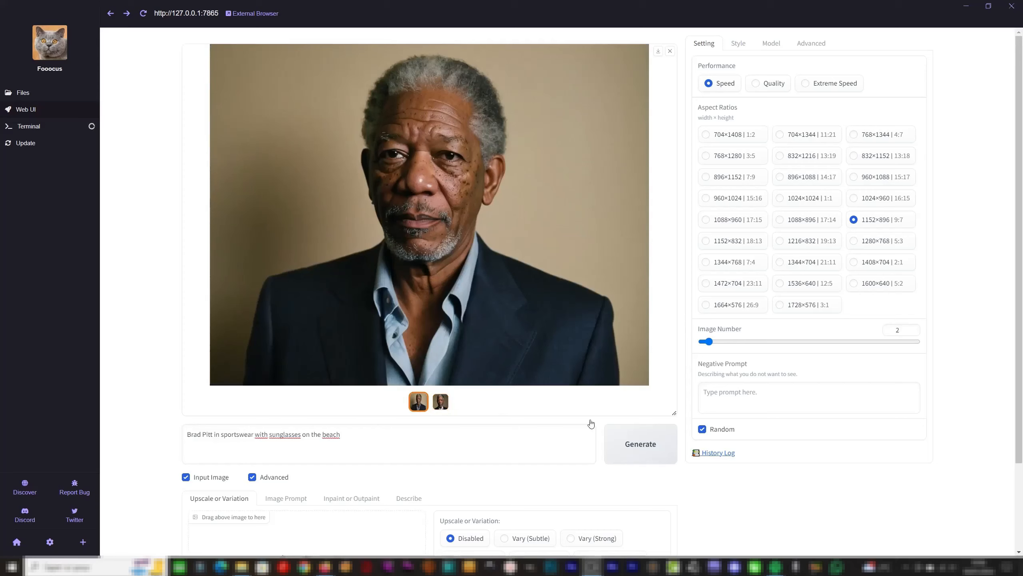
Generate images from the prompt "Brad Pitt in sportswear with sunglasses on the beach" and examine both results at full size.
left_click(604, 425)
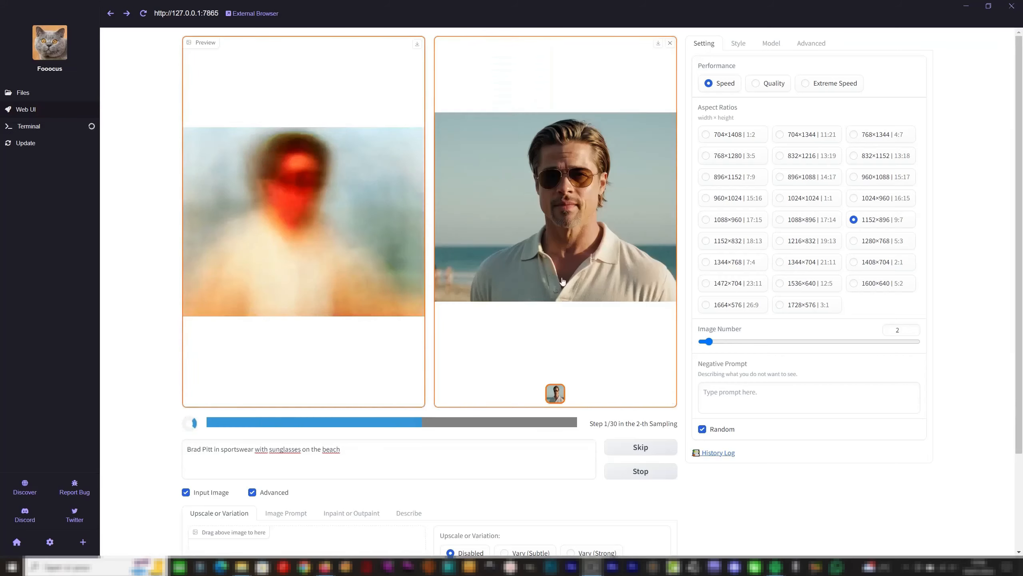
left_click(563, 281)
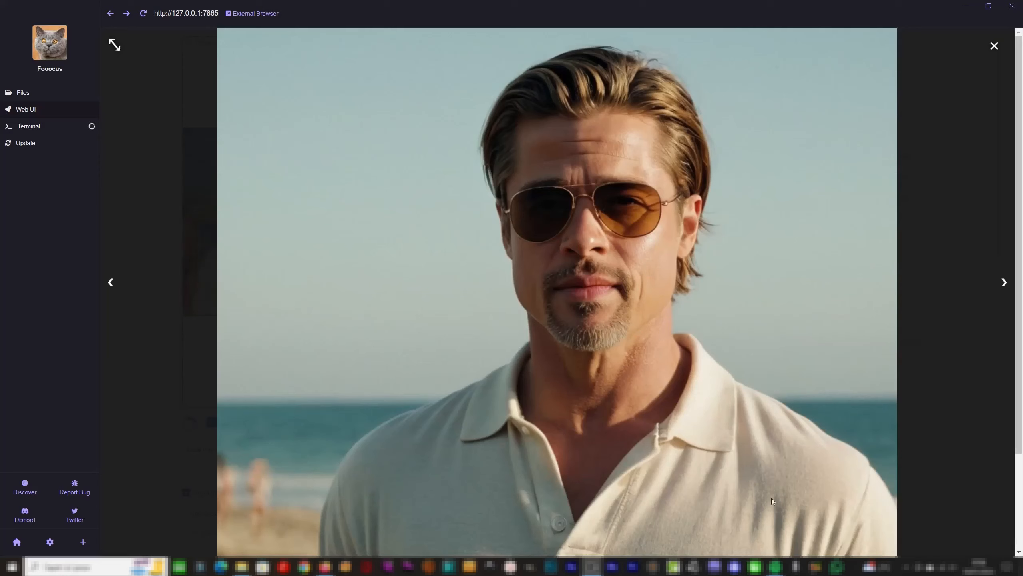
left_click(671, 468)
left_click(554, 164)
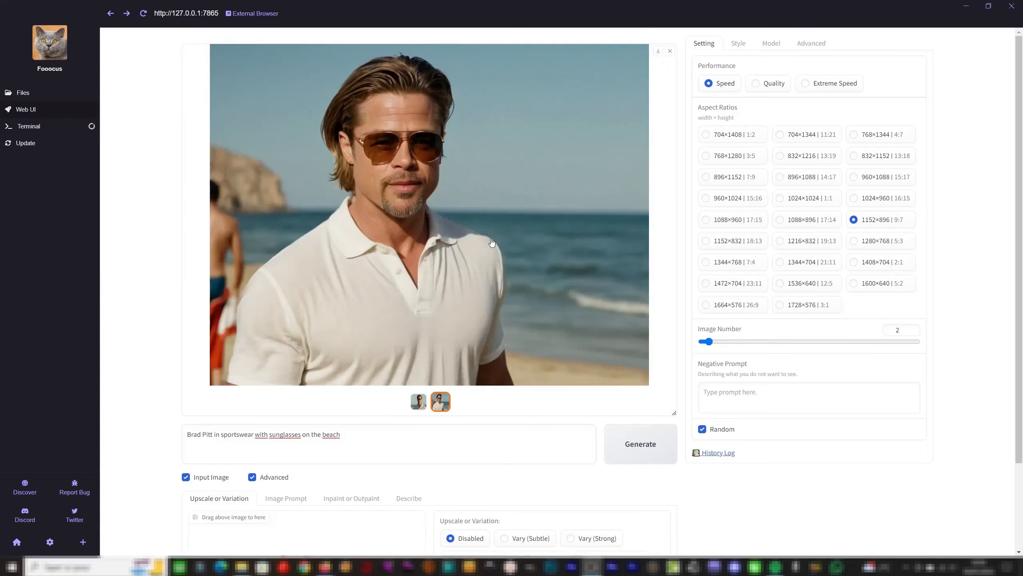
left_click(486, 219)
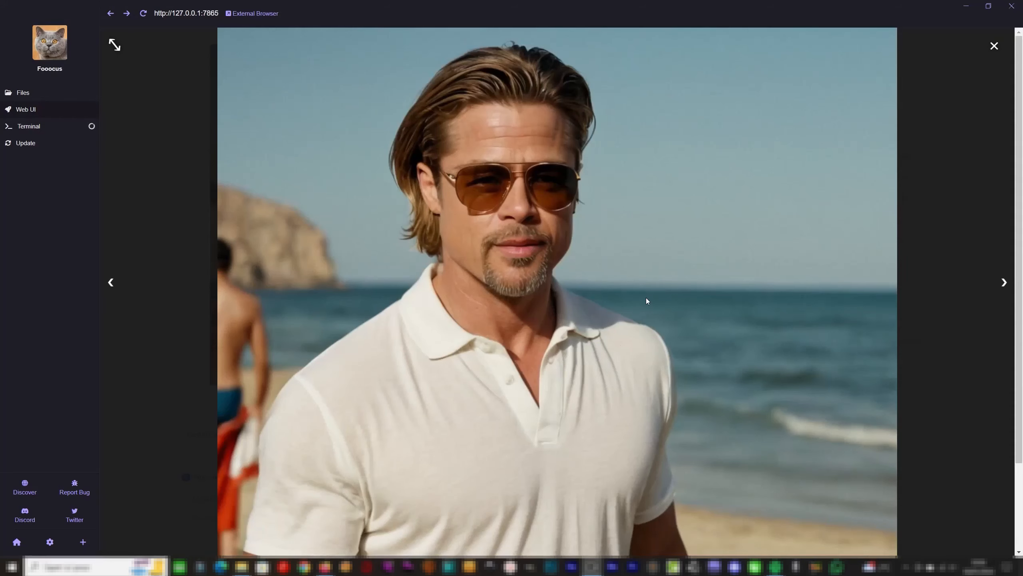
left_click(791, 236)
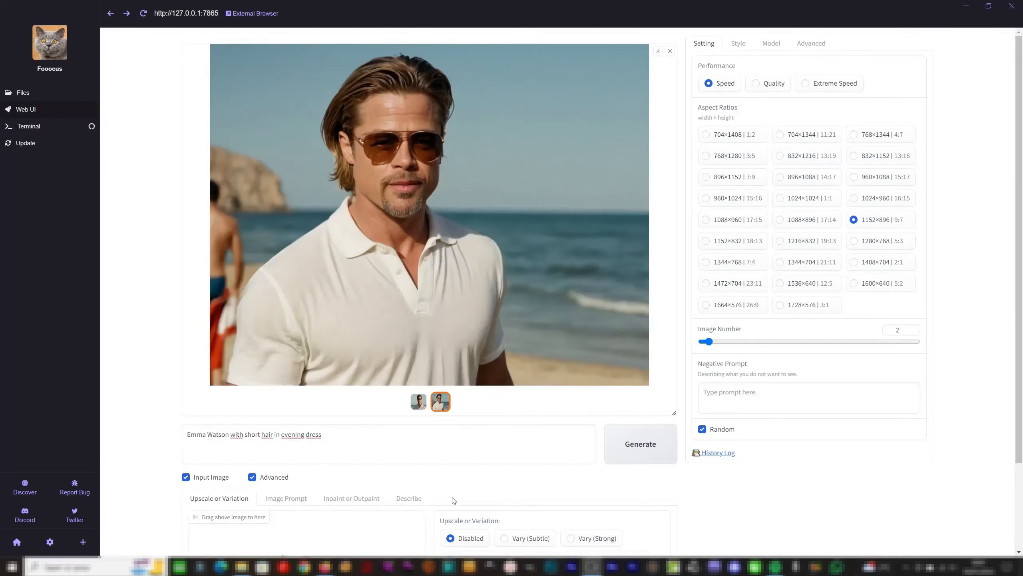
Generate images from the prompt "Emma Watson with short hair in evening dress".
left_click(645, 450)
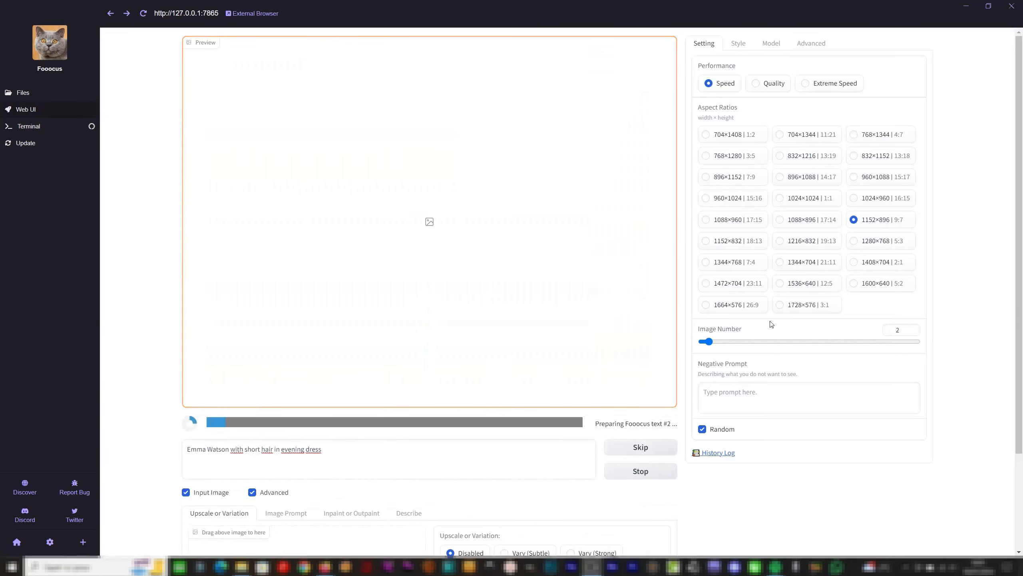